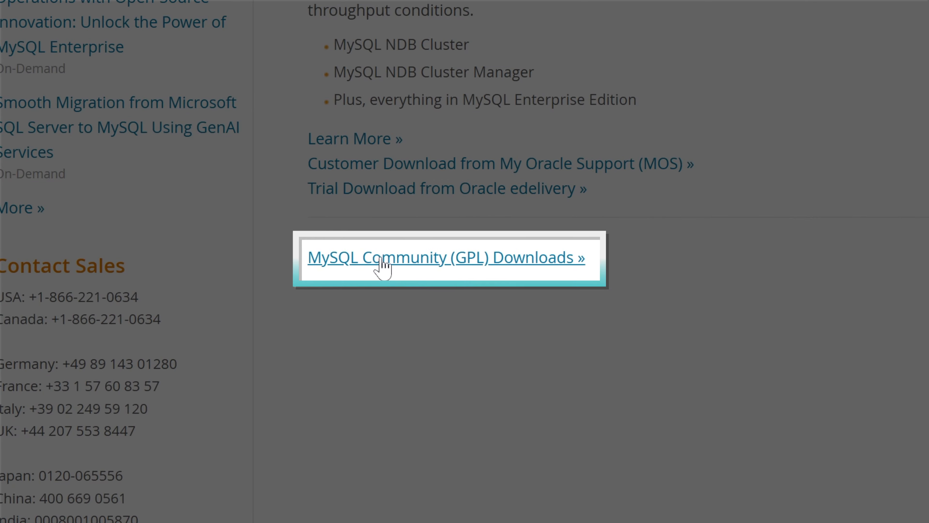
Go from mysql.com/downloads to the MySQL Community (GPL) Downloads page
{"action": "left_click", "coordinate": [277, 355]}
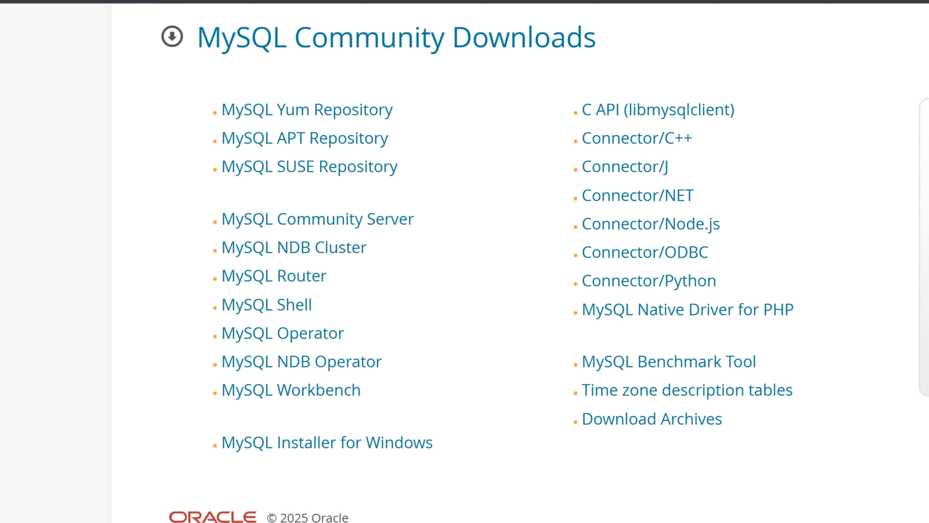
Open MySQL Community Server, keeping version 9.2.0 Innovation and Microsoft Windows as the OS
{"action": "left_click", "coordinate": [389, 227]}
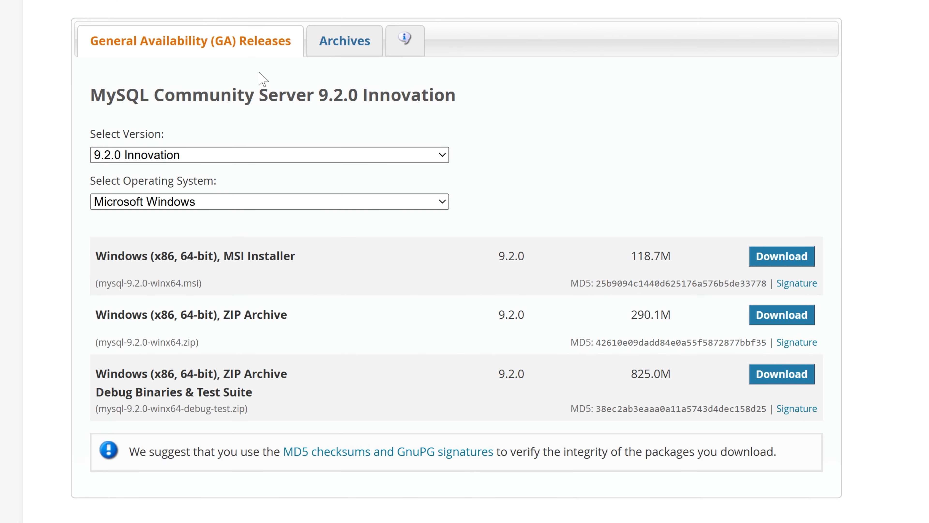
{"action": "left_click", "coordinate": [297, 156]}
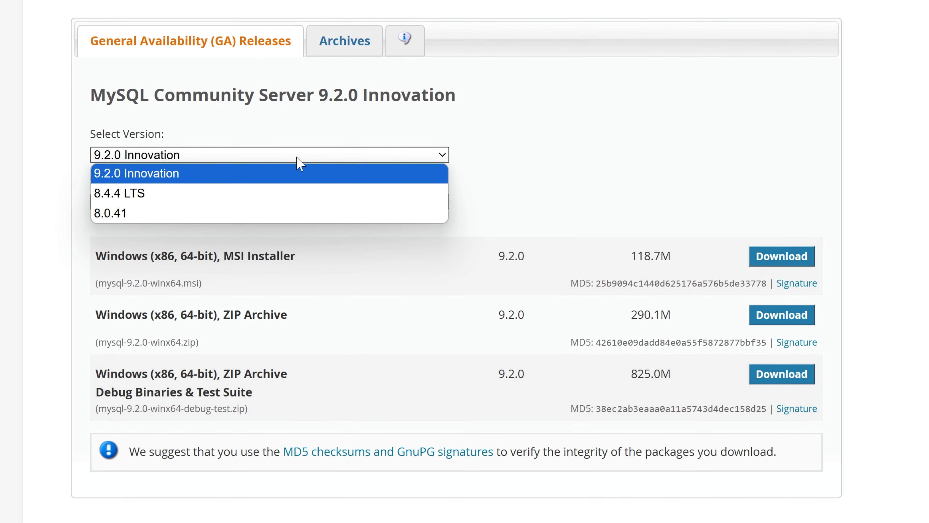
{"action": "left_click", "coordinate": [296, 157]}
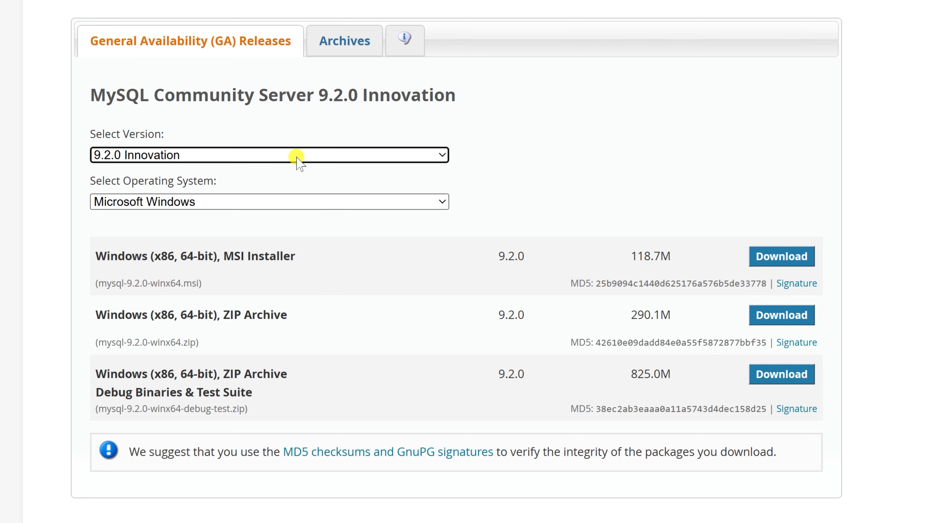
{"action": "left_click", "coordinate": [297, 203]}
{"action": "left_click", "coordinate": [298, 204]}
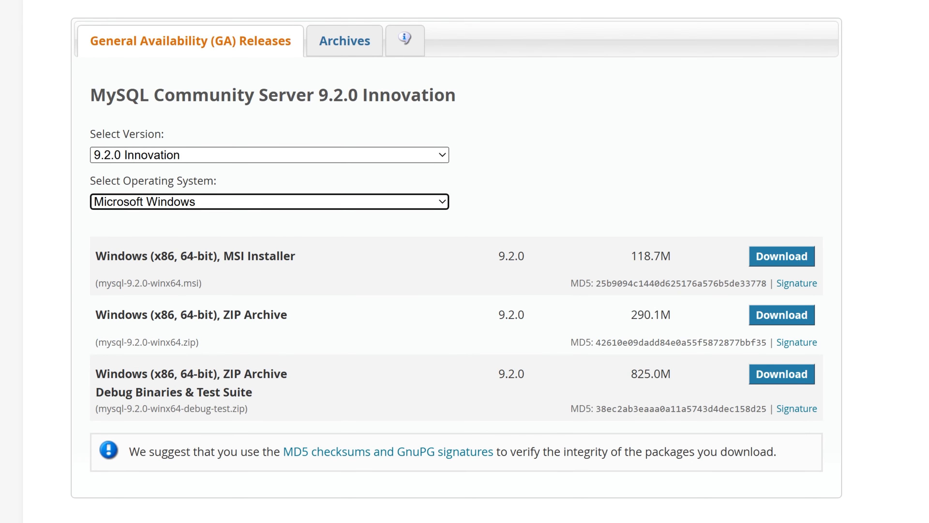
Download the Windows MSI installer without signing in and launch mysql-9.2.0-winx64.msi
{"action": "left_click", "coordinate": [794, 259]}
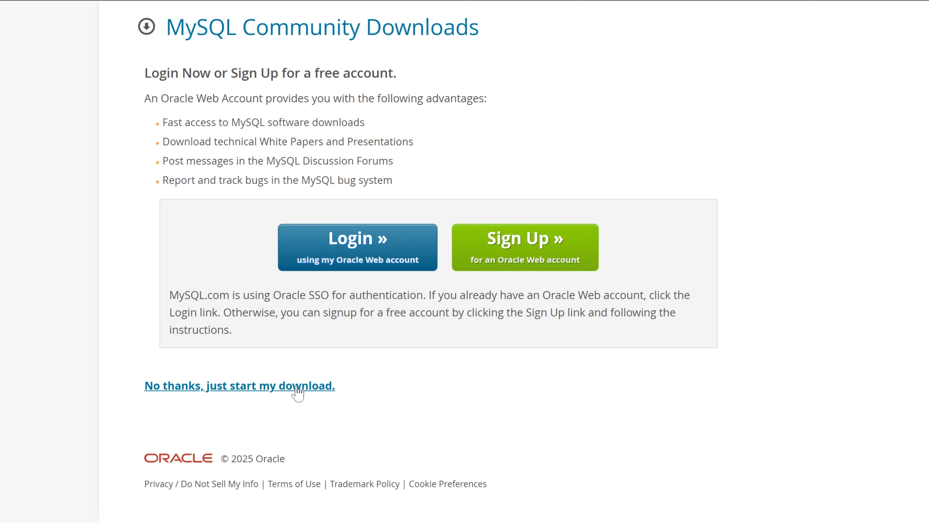
{"action": "left_click", "coordinate": [296, 387]}
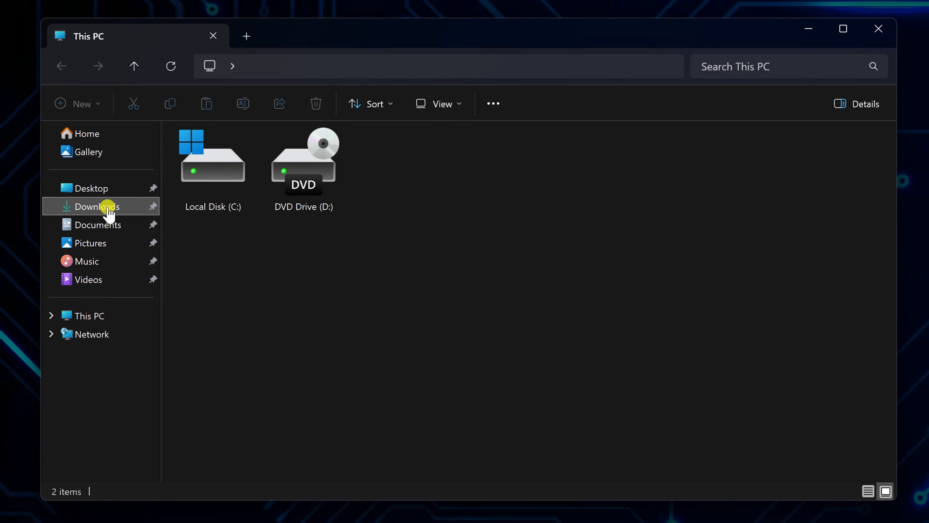
{"action": "left_click", "coordinate": [106, 207]}
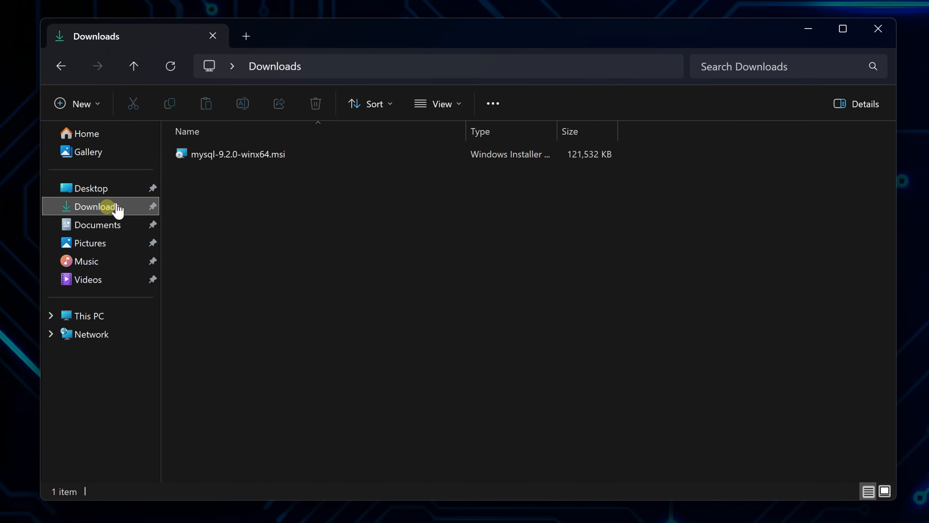
{"action": "double_click", "coordinate": [215, 158]}
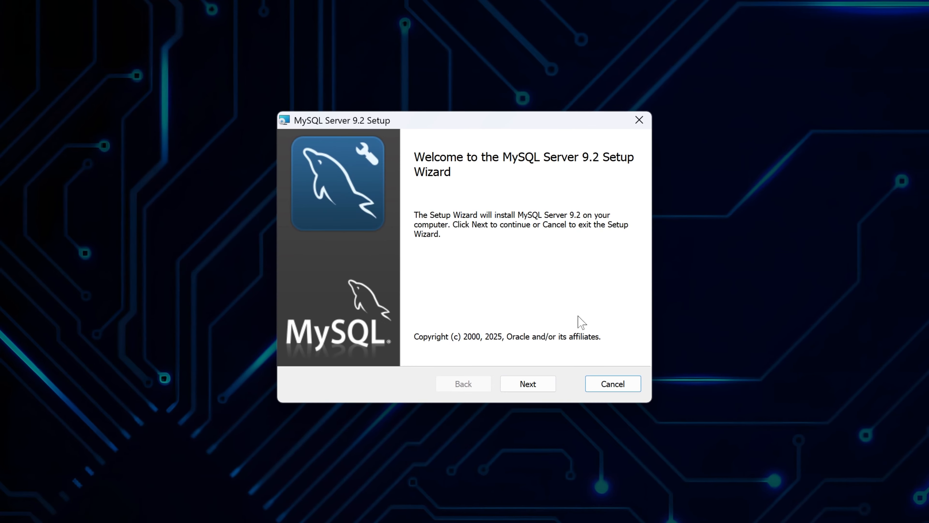
Accept the MySQL Server 9.2 license agreement and choose the Custom setup type
{"action": "left_click", "coordinate": [535, 384]}
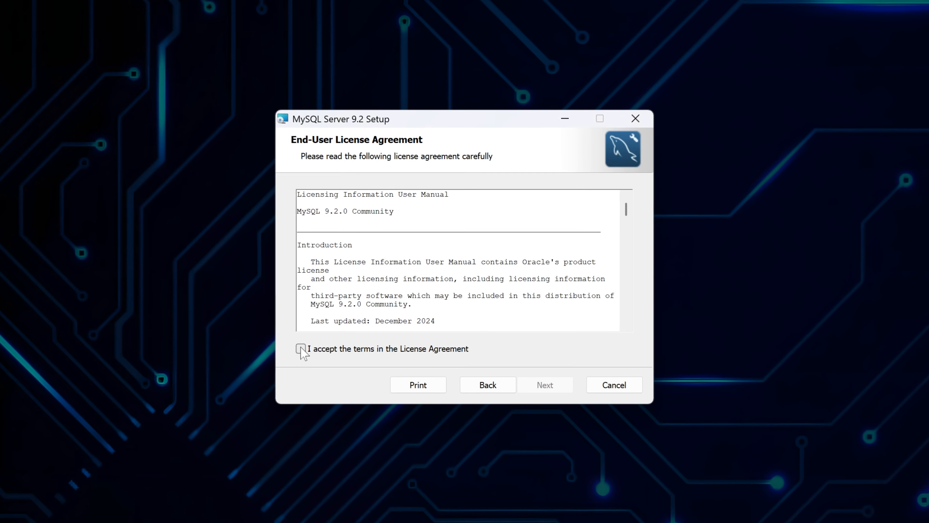
{"action": "left_click", "coordinate": [300, 348]}
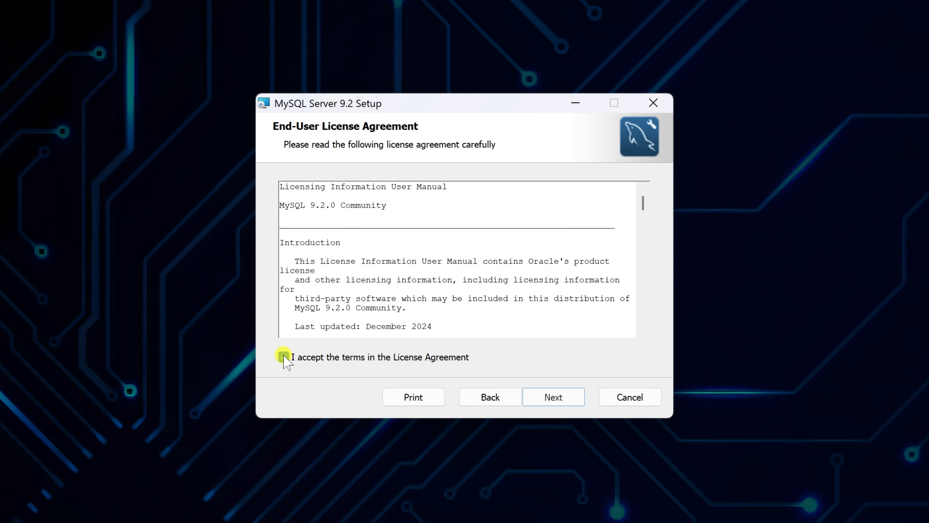
{"action": "left_click", "coordinate": [548, 386]}
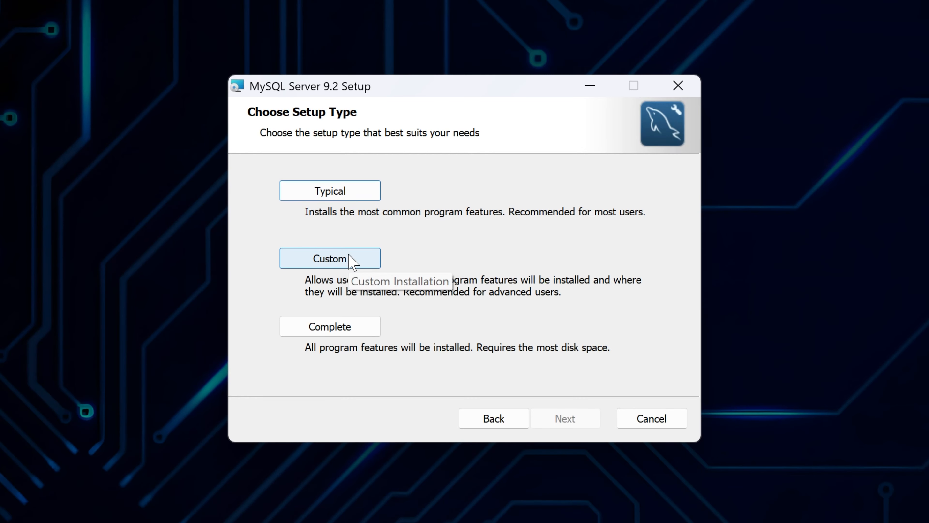
{"action": "left_click", "coordinate": [351, 259]}
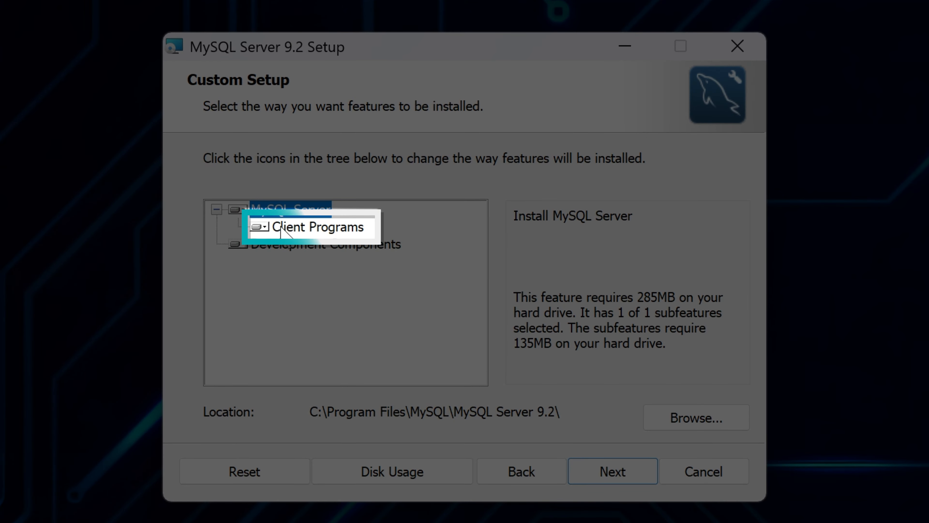
Review Client Programs and Development Components, install MySQL Server 9.2, and finish the wizard
{"action": "left_click", "coordinate": [274, 224]}
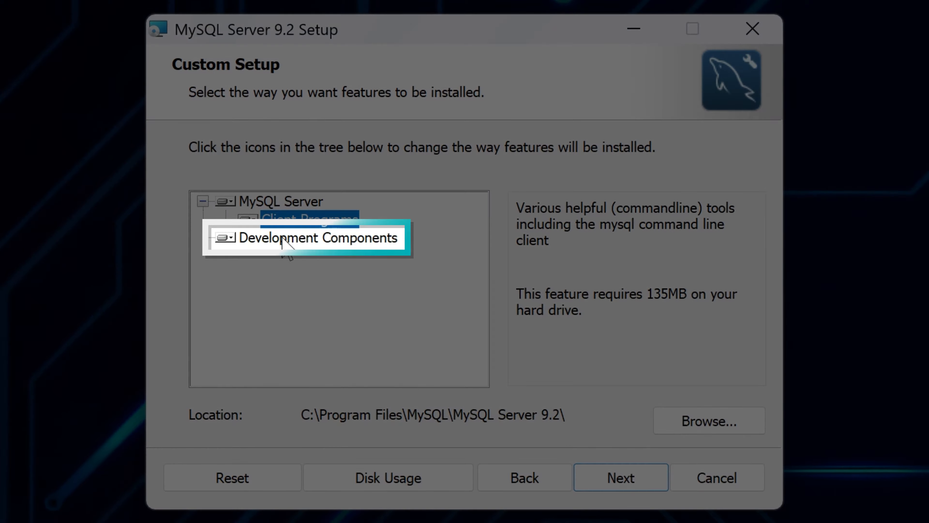
{"action": "left_click", "coordinate": [291, 245]}
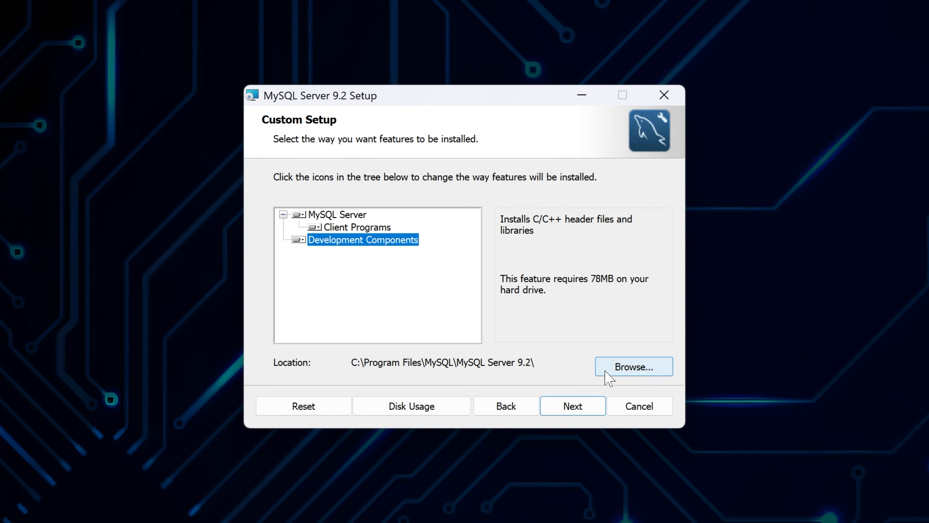
{"action": "left_click", "coordinate": [586, 412]}
{"action": "left_click", "coordinate": [585, 412]}
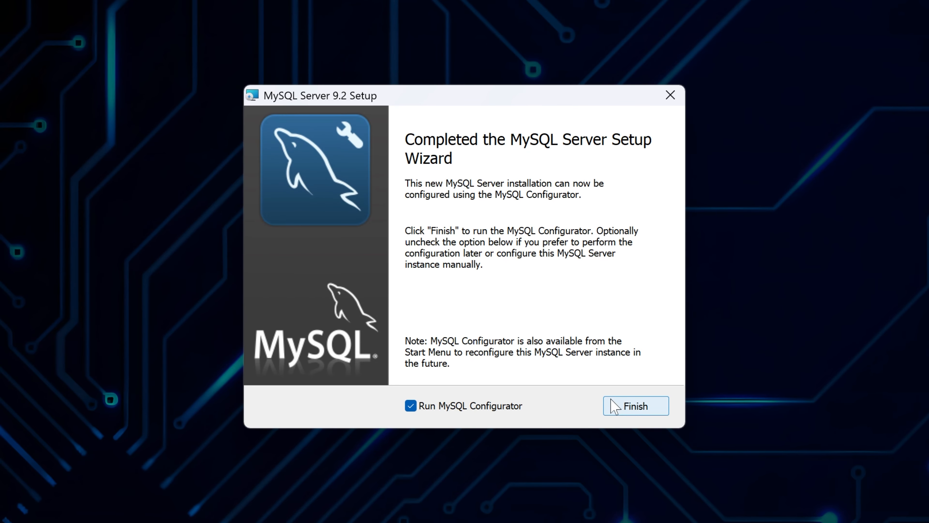
{"action": "left_click", "coordinate": [612, 400]}
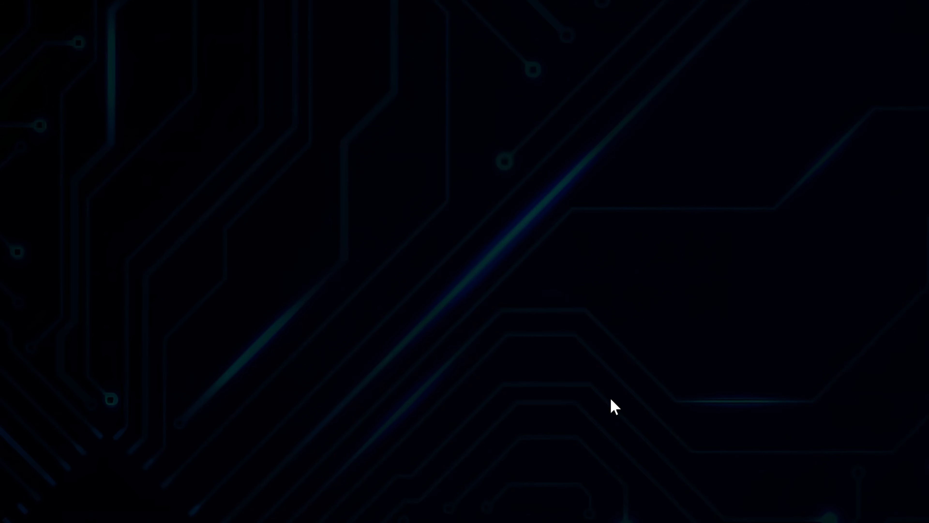
Allow the configurator admin rights and keep data directory C:\ProgramData\MySQL\MySQL Server 9.2\
{"action": "left_click", "coordinate": [426, 417]}
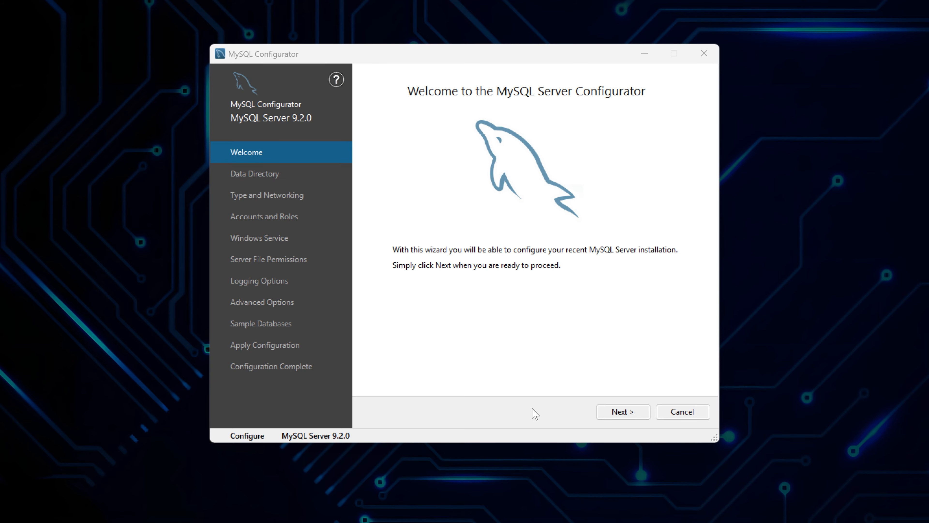
{"action": "left_click", "coordinate": [600, 411]}
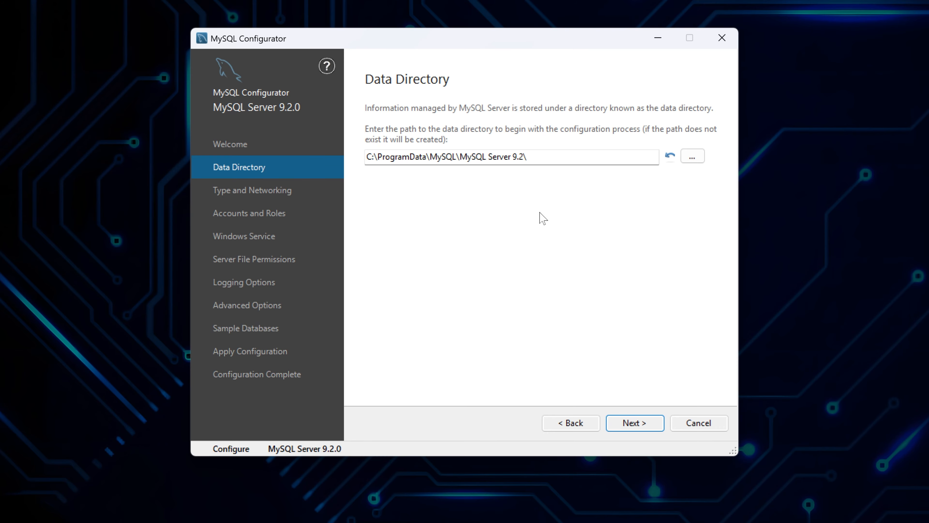
{"action": "left_click", "coordinate": [617, 425]}
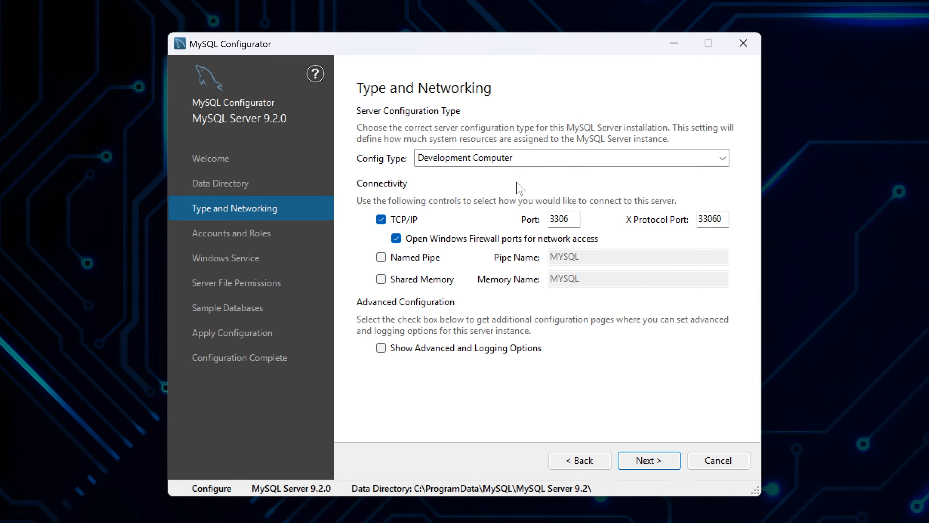
Keep Development Computer config type with TCP/IP on port 3306 and X Protocol 33060
{"action": "left_click", "coordinate": [723, 158]}
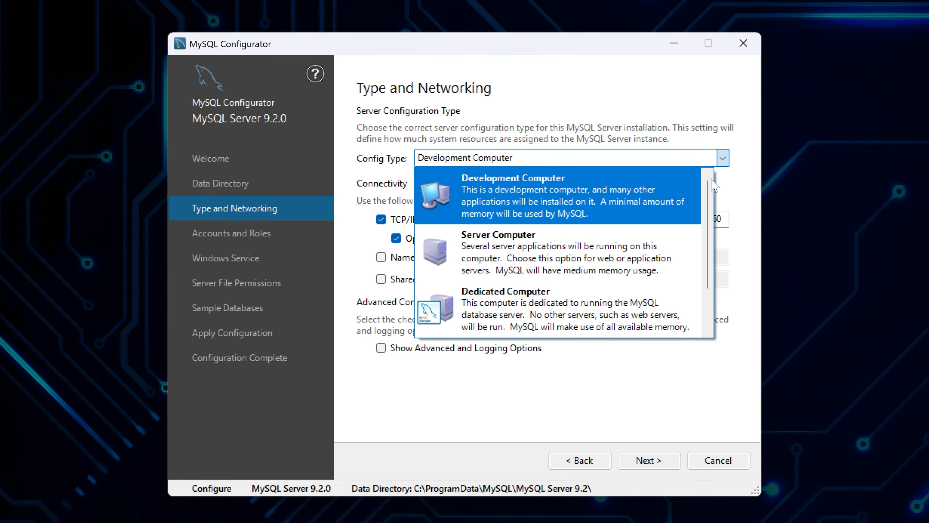
{"action": "left_click_drag", "start_coordinate": [709, 186], "coordinate": [708, 229]}
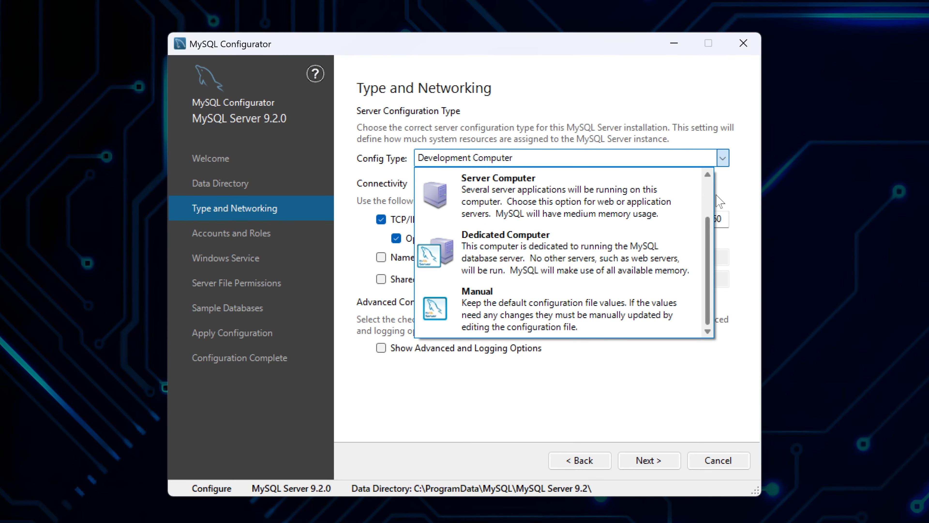
{"action": "left_click", "coordinate": [722, 158]}
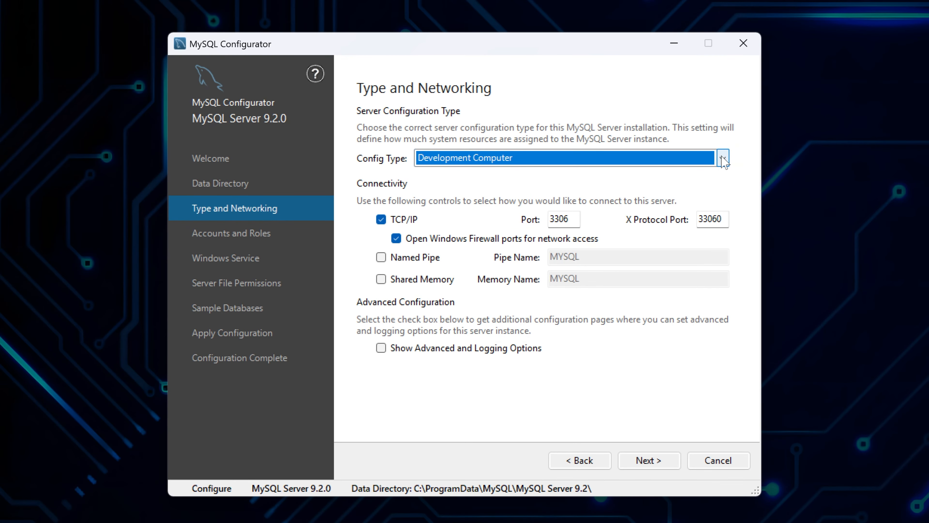
{"action": "left_click", "coordinate": [469, 223]}
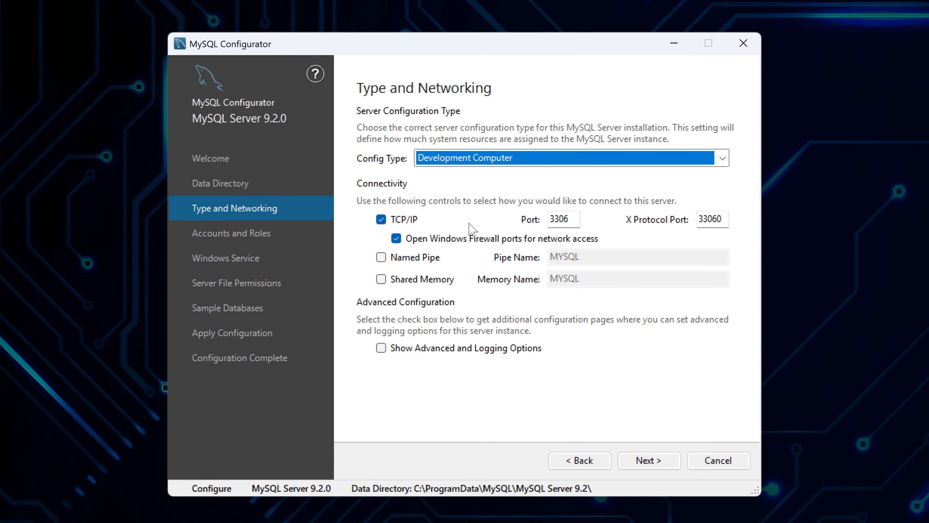
{"action": "left_click", "coordinate": [647, 461]}
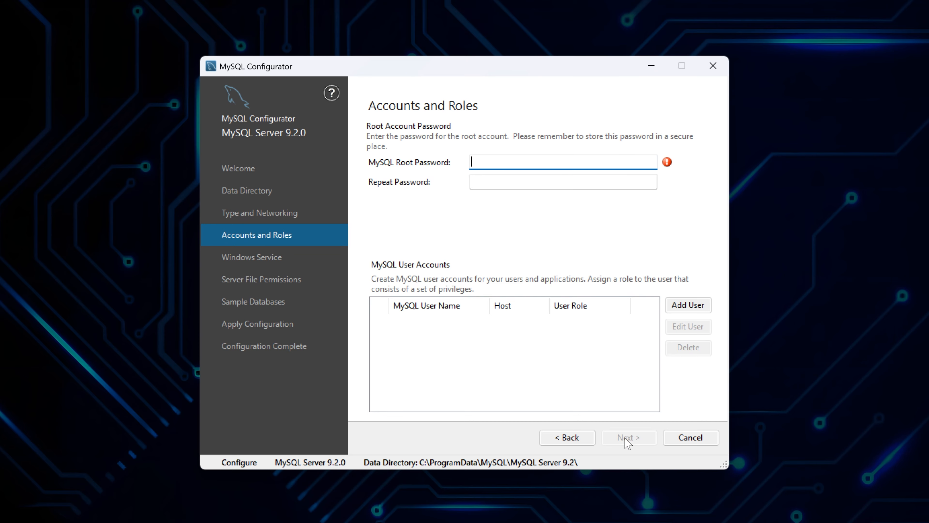
Enter and repeat the MySQL root password, then start adding a new user account
{"action": "left_click", "coordinate": [544, 161]}
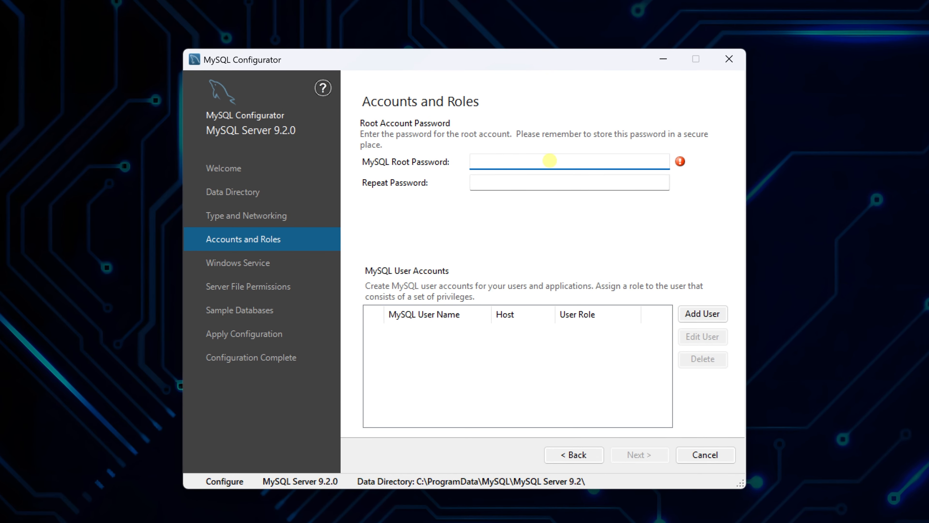
{"action": "type", "text": "•••"}
{"action": "left_click", "coordinate": [538, 180]}
{"action": "type", "text": "••"}
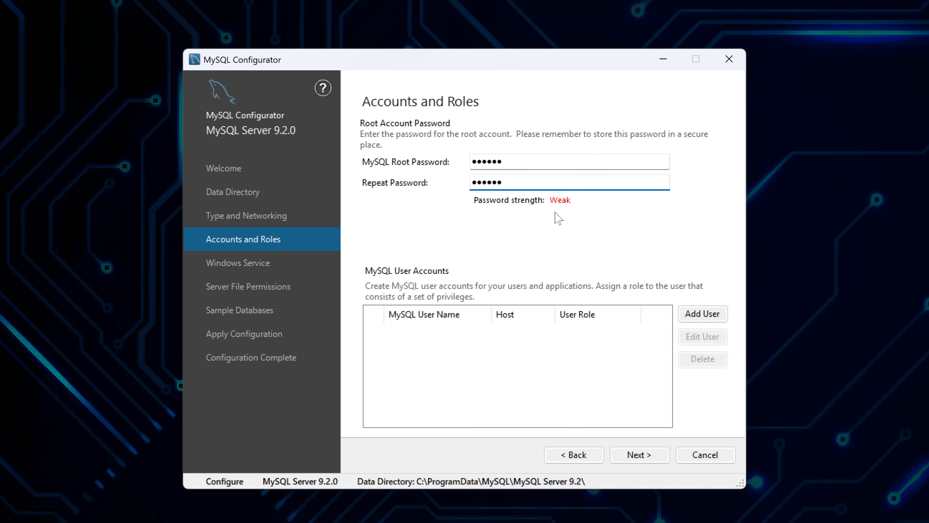
{"action": "left_click", "coordinate": [703, 314]}
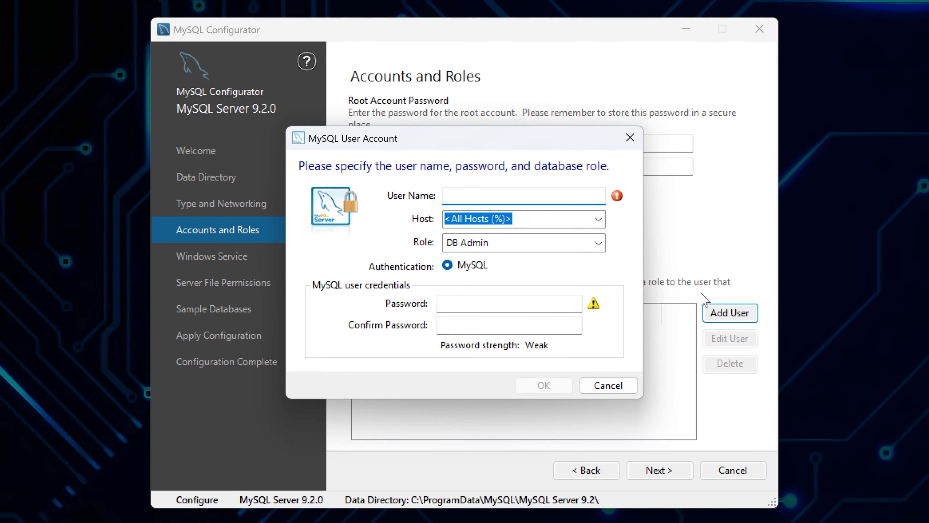
Add user a1 with host All Hosts (%), role DB Admin, and a confirmed password
{"action": "left_click", "coordinate": [547, 196]}
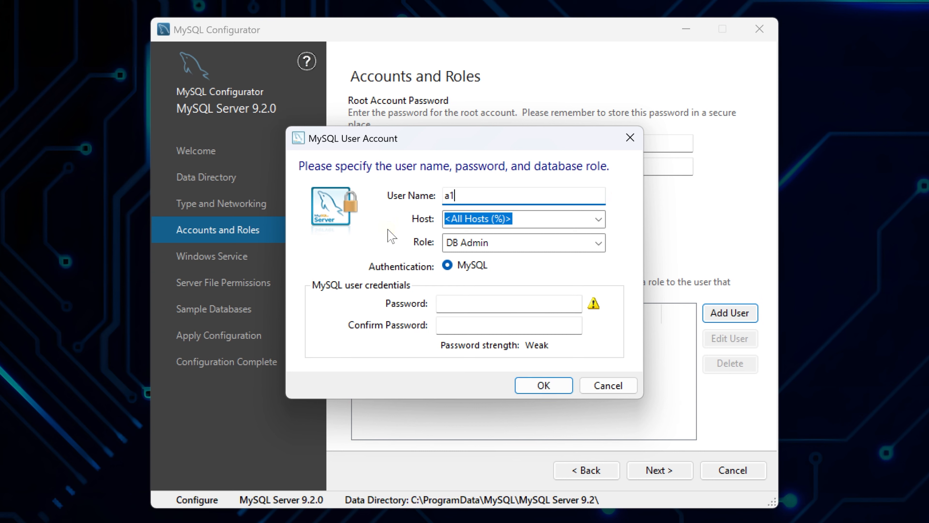
{"action": "left_click", "coordinate": [599, 219]}
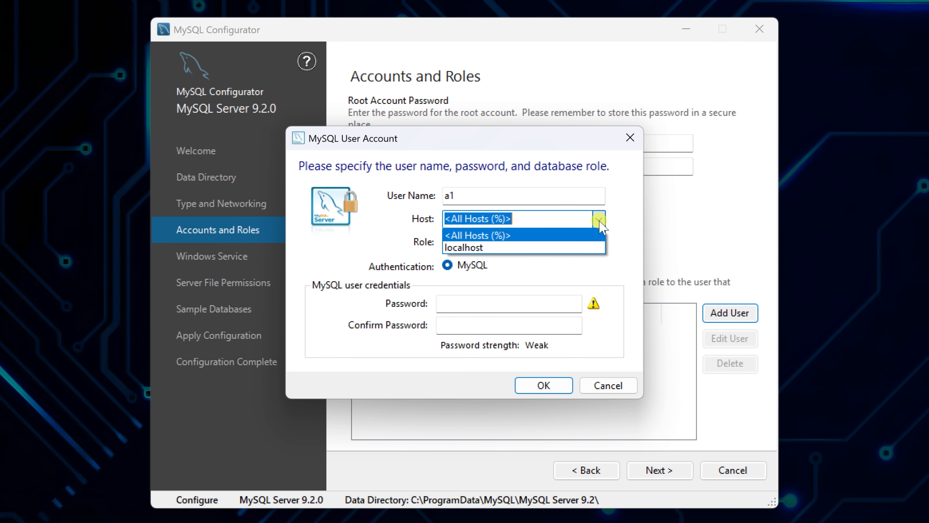
{"action": "left_click", "coordinate": [599, 219]}
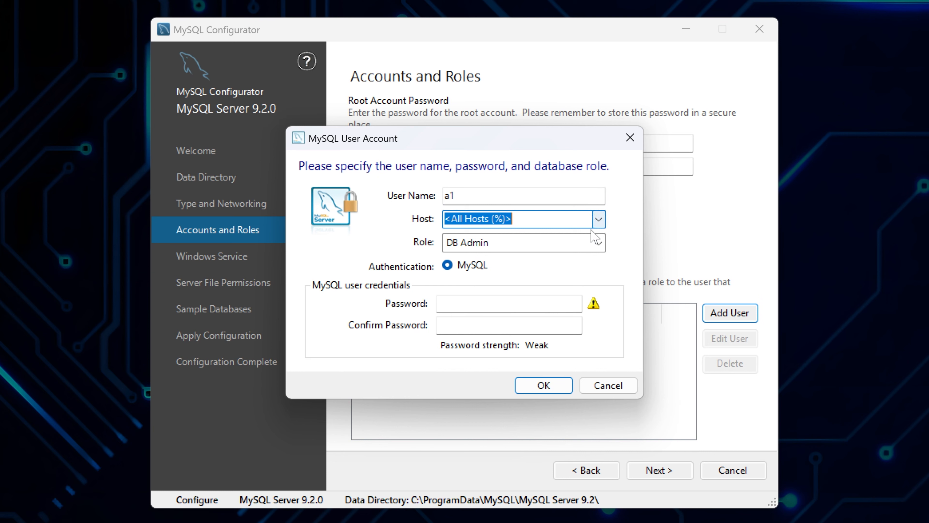
{"action": "left_click", "coordinate": [582, 243]}
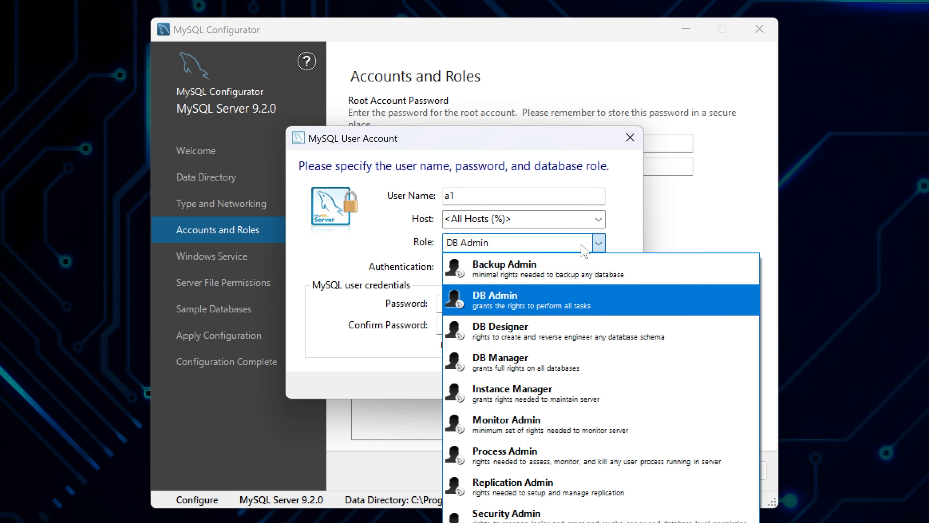
{"action": "left_click", "coordinate": [585, 250]}
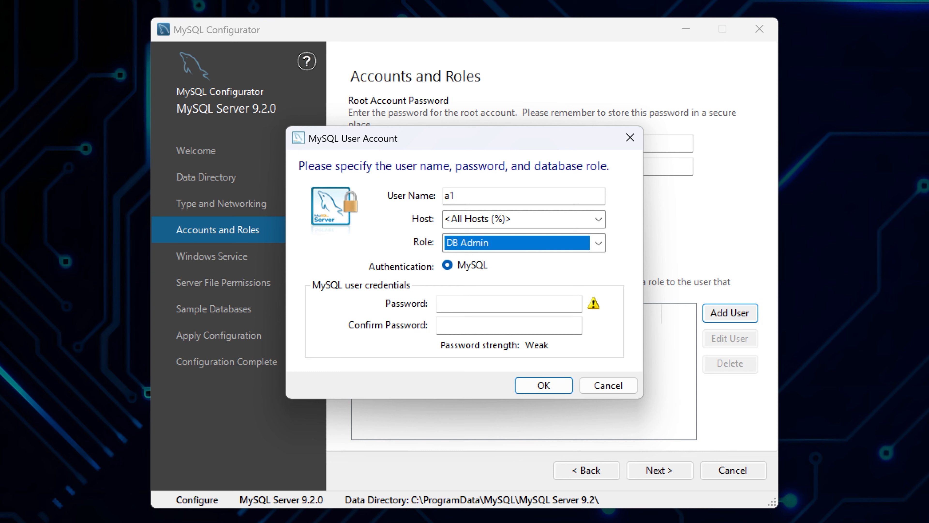
{"action": "left_click", "coordinate": [531, 302]}
{"action": "type", "text": "123456"}
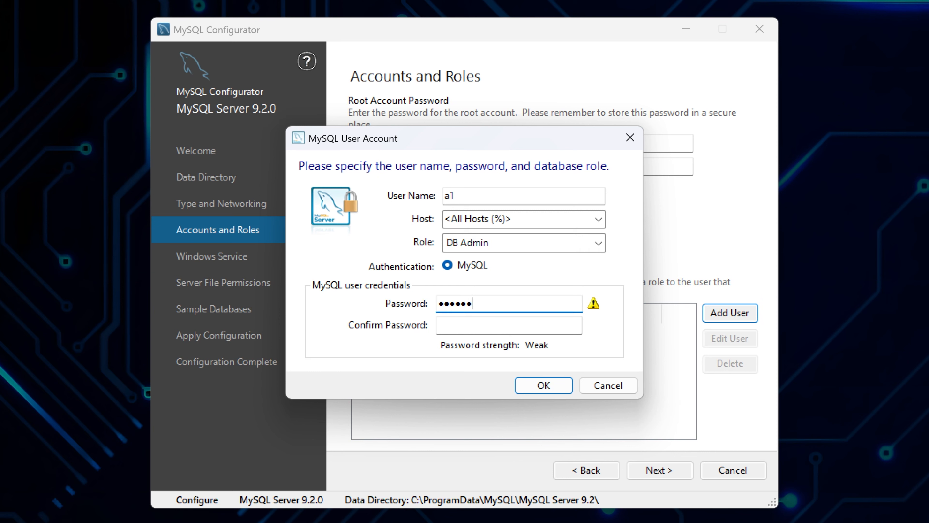
{"action": "left_click", "coordinate": [519, 322]}
{"action": "type", "text": "123456"}
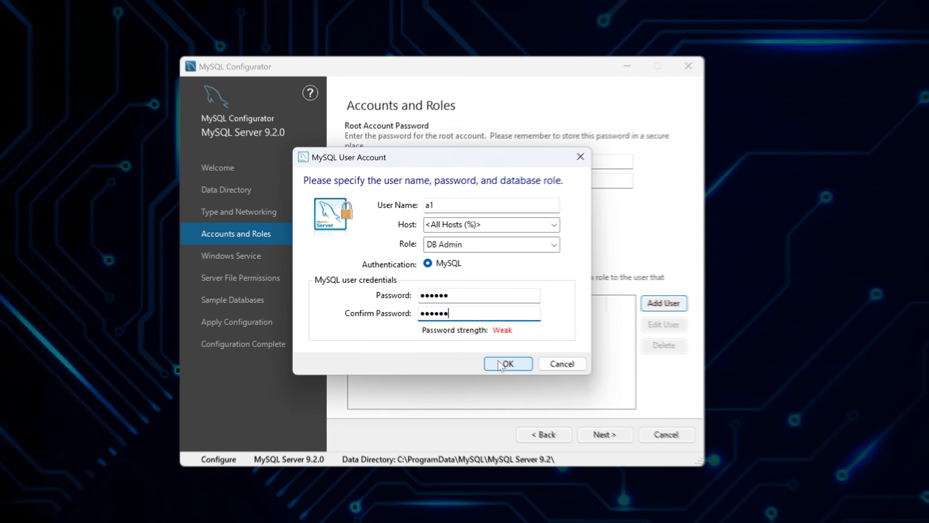
{"action": "left_click", "coordinate": [541, 386]}
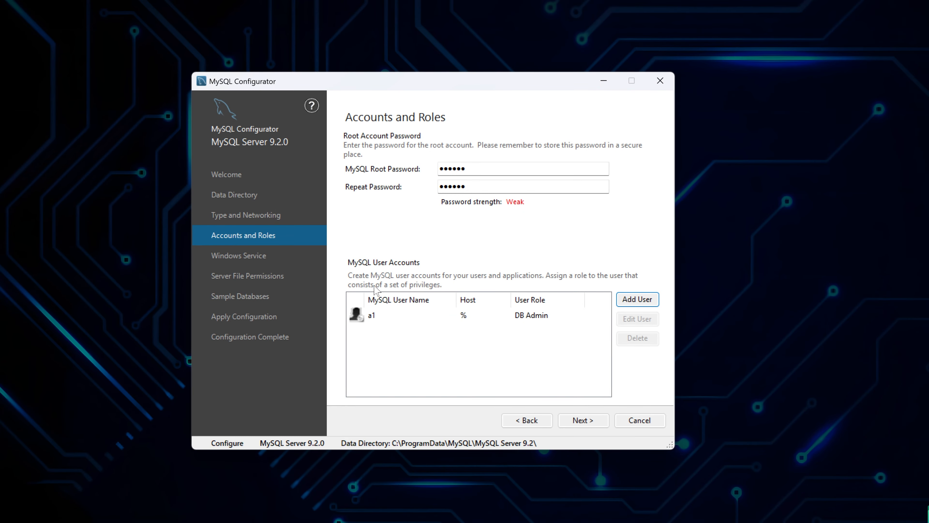
Keep default Windows service and file permission settings, skipping both sample databases
{"action": "left_click", "coordinate": [575, 421]}
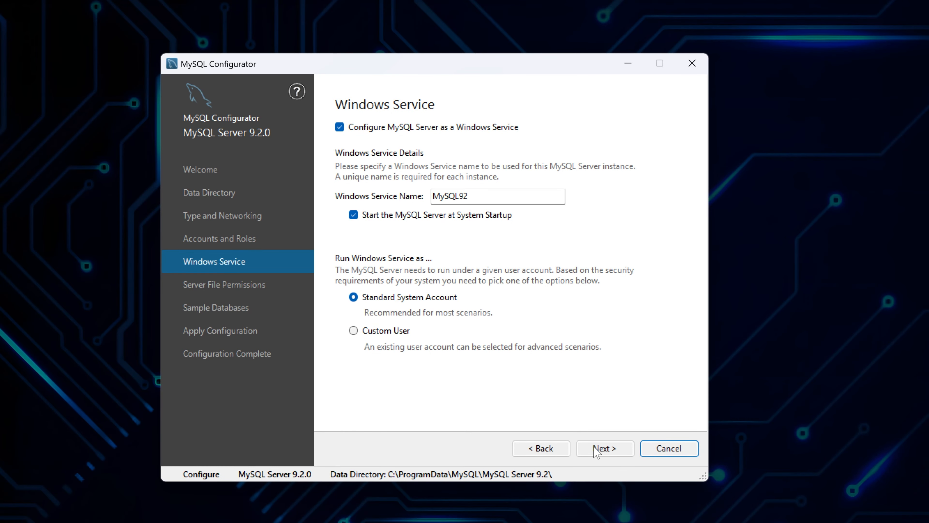
{"action": "left_click", "coordinate": [596, 451]}
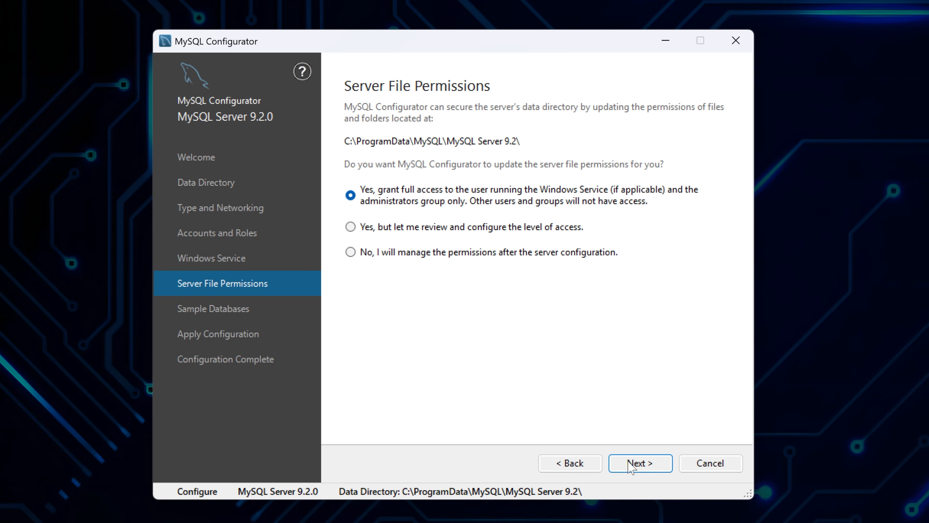
{"action": "left_click", "coordinate": [629, 465]}
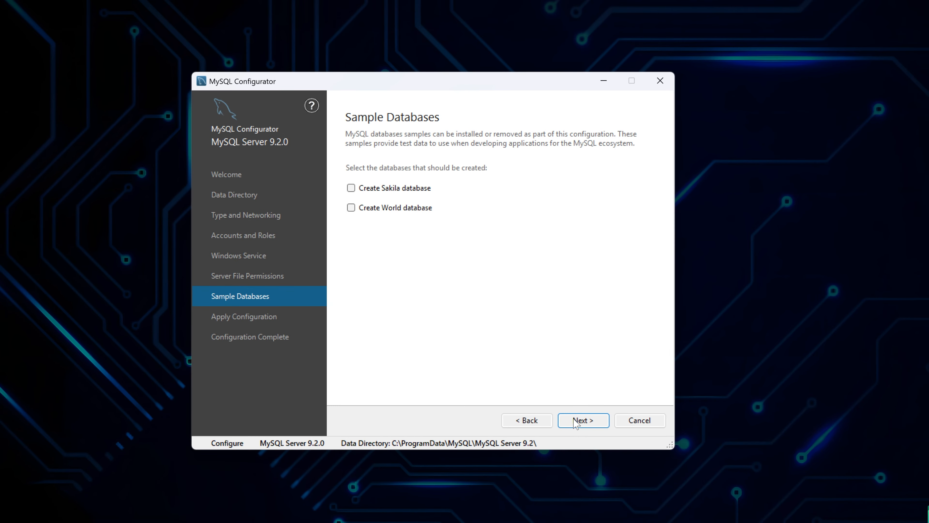
{"action": "left_click", "coordinate": [576, 422]}
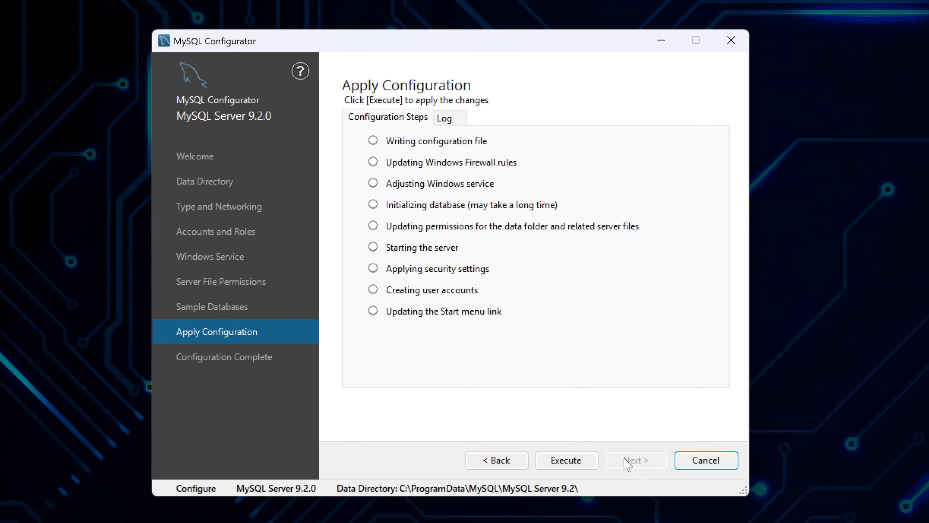
Execute all nine configuration steps, then finish and close MySQL Configurator
{"action": "left_click", "coordinate": [587, 464]}
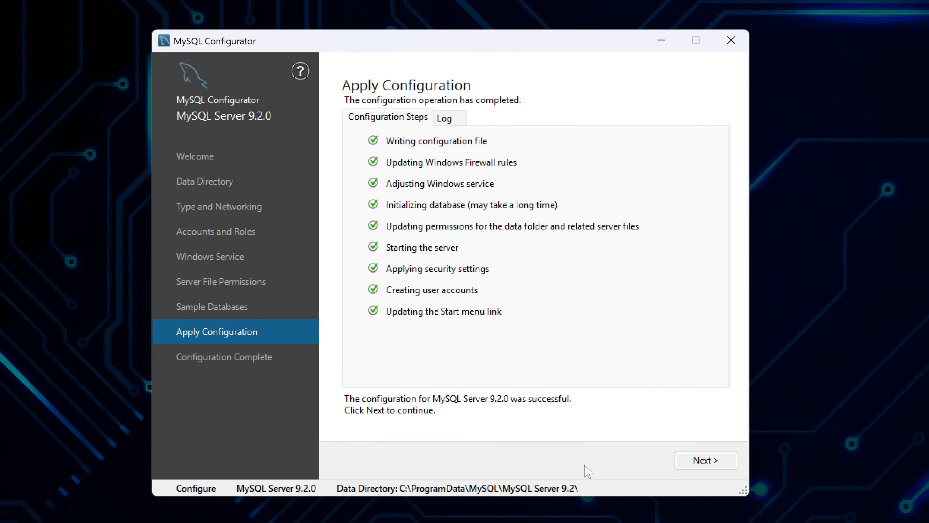
{"action": "left_click", "coordinate": [682, 461]}
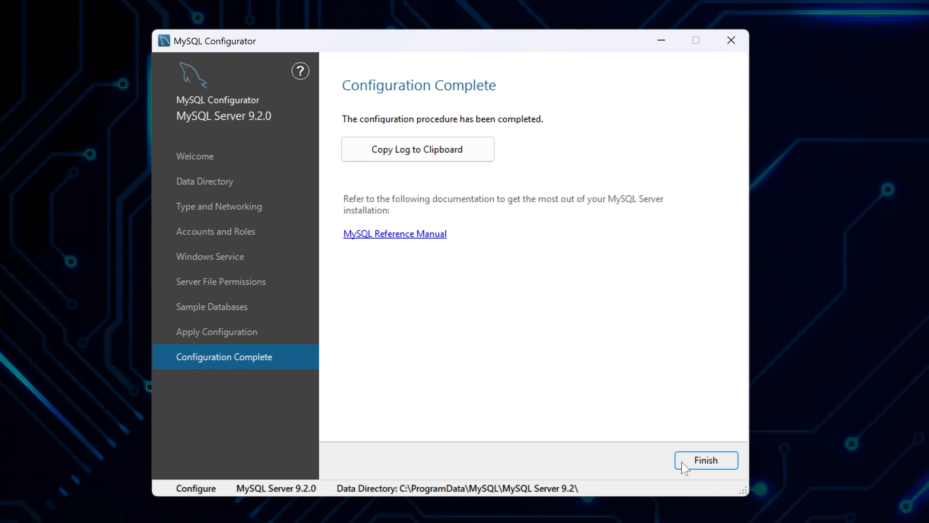
{"action": "left_click", "coordinate": [682, 462]}
Dismiss the Start menu and launch Chrome from the taskbar to a new Google tab
{"action": "left_click", "coordinate": [422, 512]}
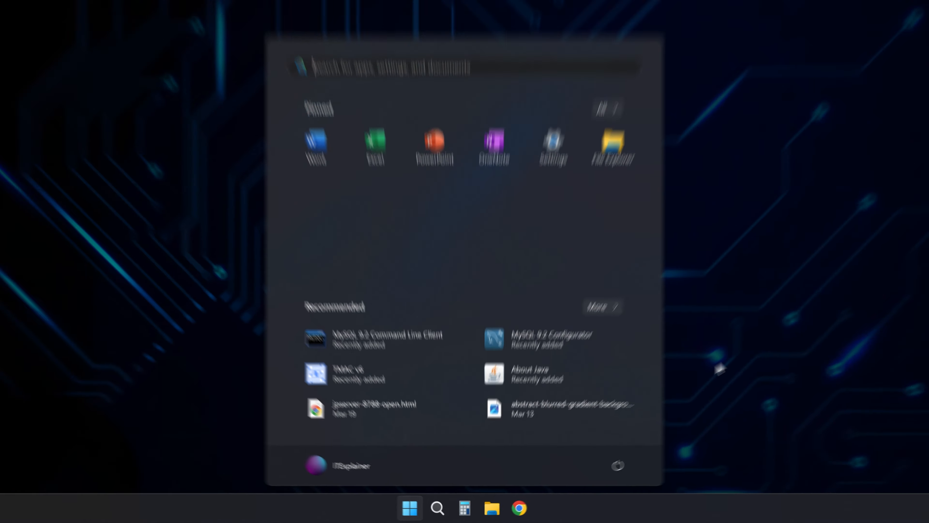
{"action": "left_click", "coordinate": [920, 232]}
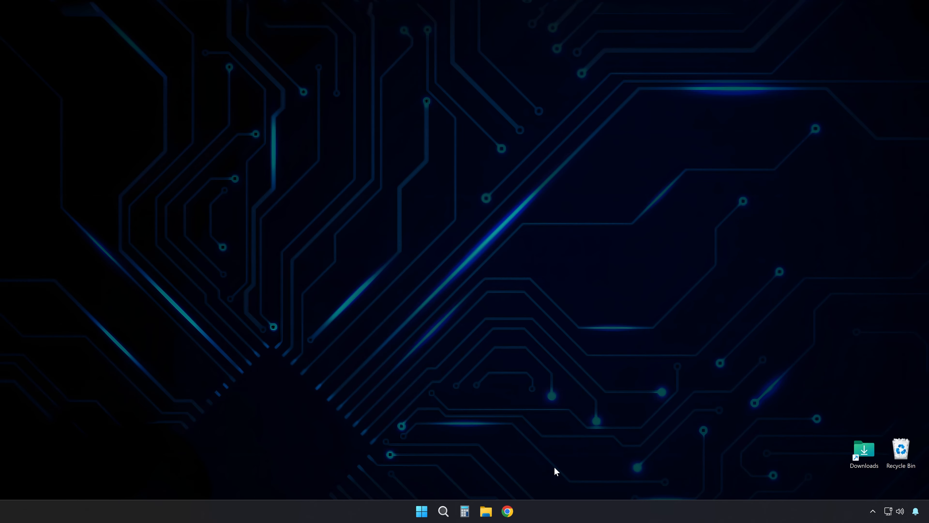
{"action": "left_click", "coordinate": [509, 510]}
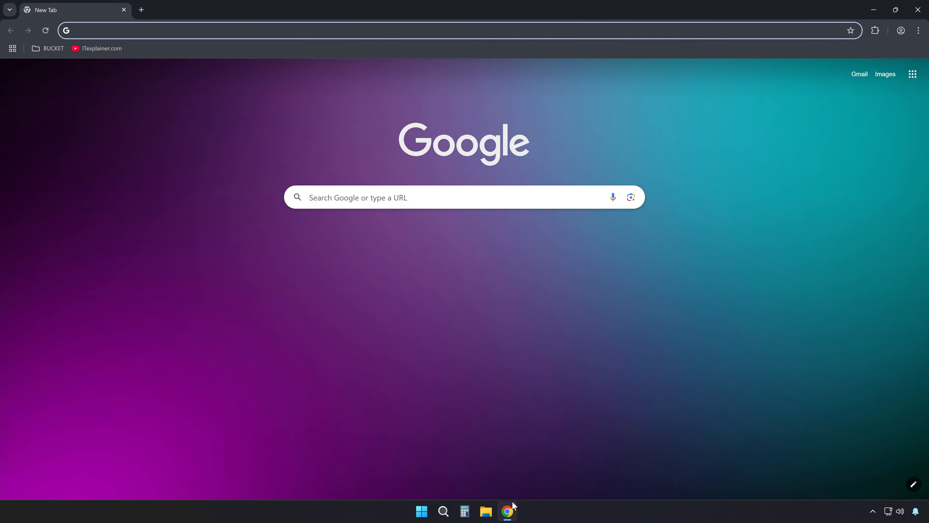
Download the mysql-workbench-community-8.0.41-winx64.msi installer from MySQL Community Downloads, skipping the Oracle sign-in
{"action": "left_click", "coordinate": [406, 197]}
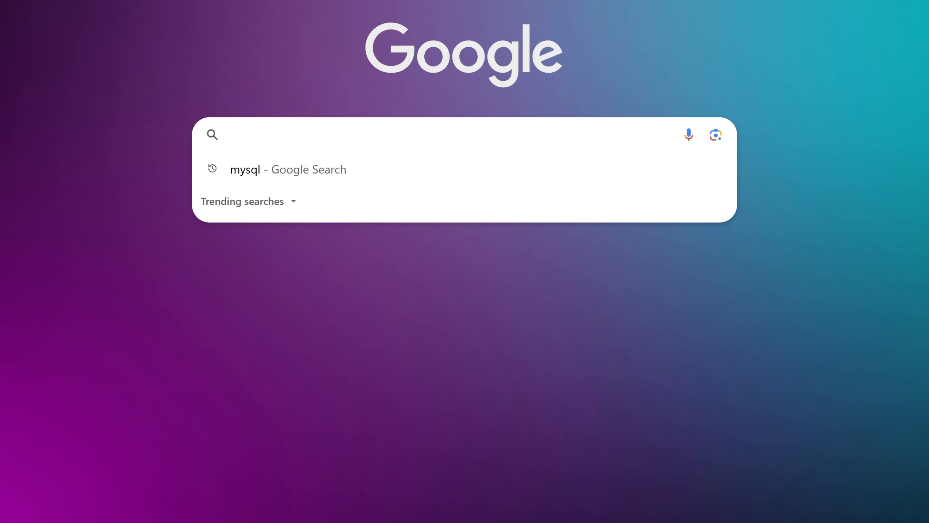
{"action": "left_click", "coordinate": [357, 221]}
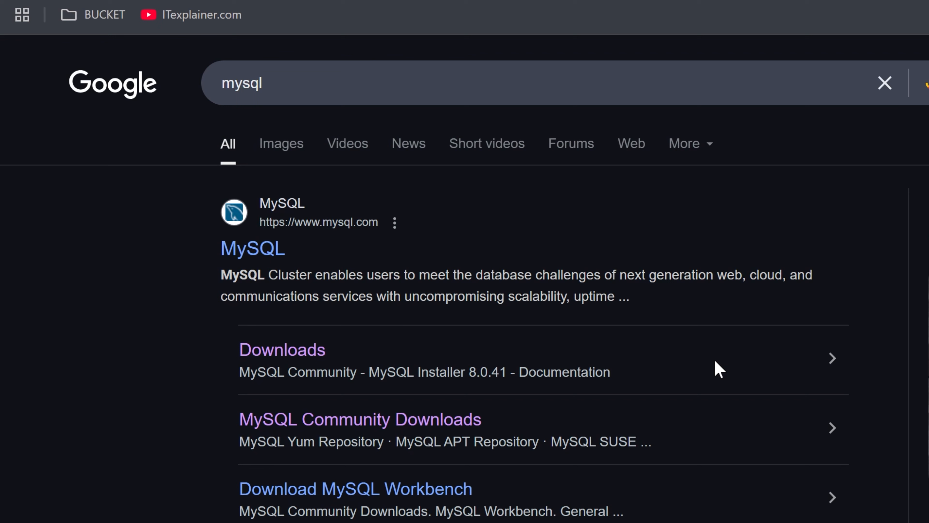
{"action": "left_click", "coordinate": [348, 429]}
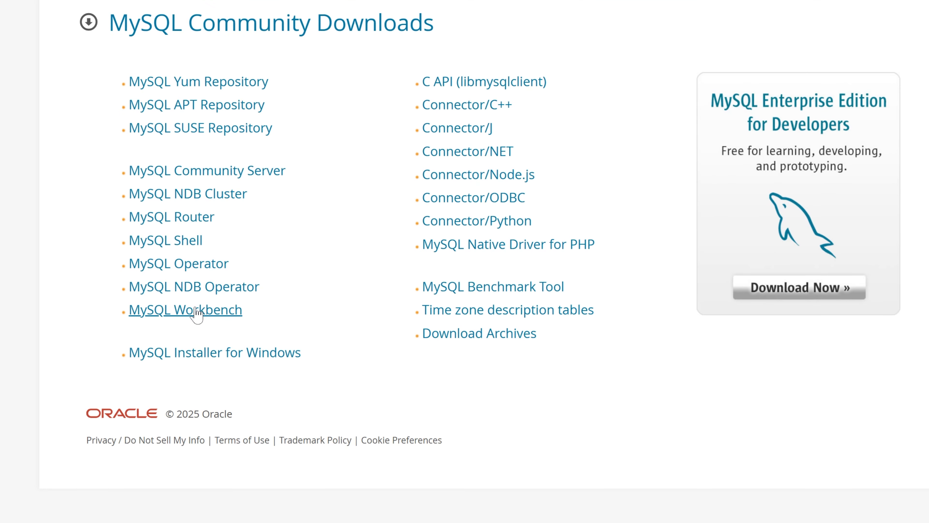
{"action": "left_click", "coordinate": [213, 313]}
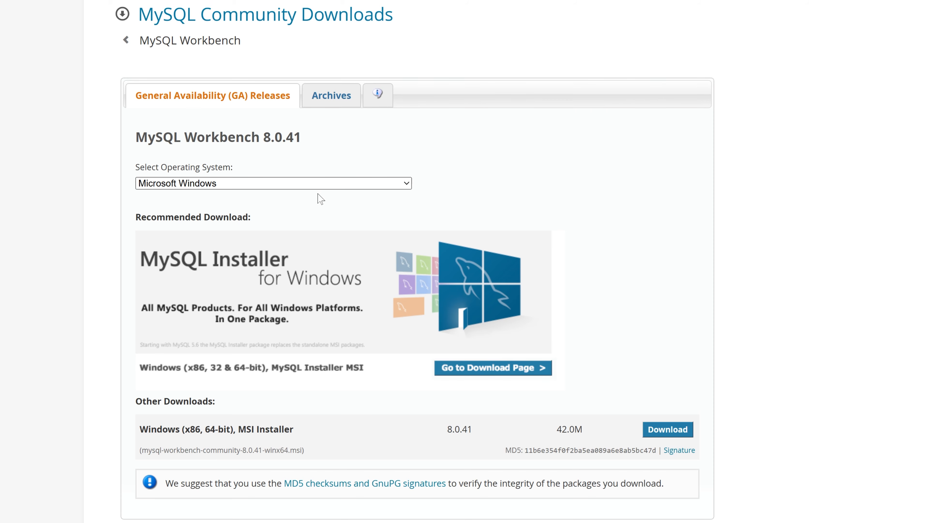
{"action": "left_click", "coordinate": [677, 430]}
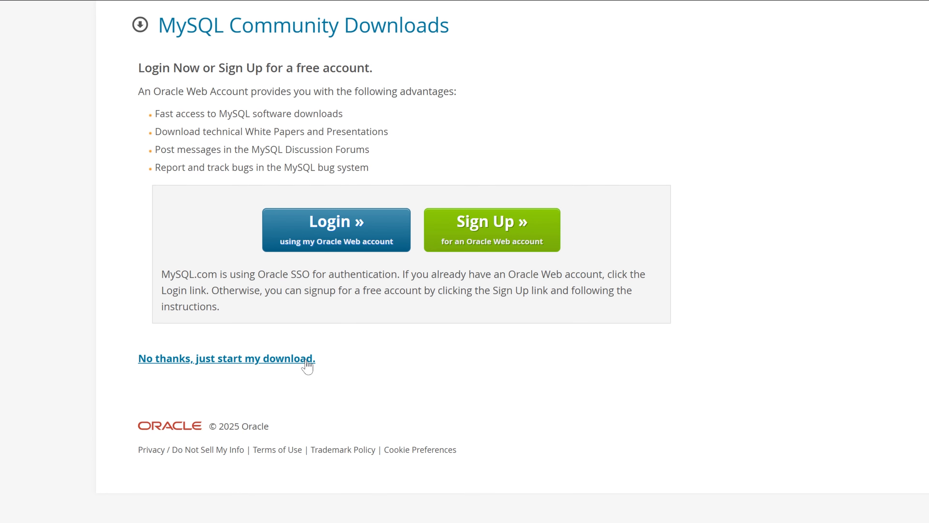
{"action": "left_click", "coordinate": [306, 360]}
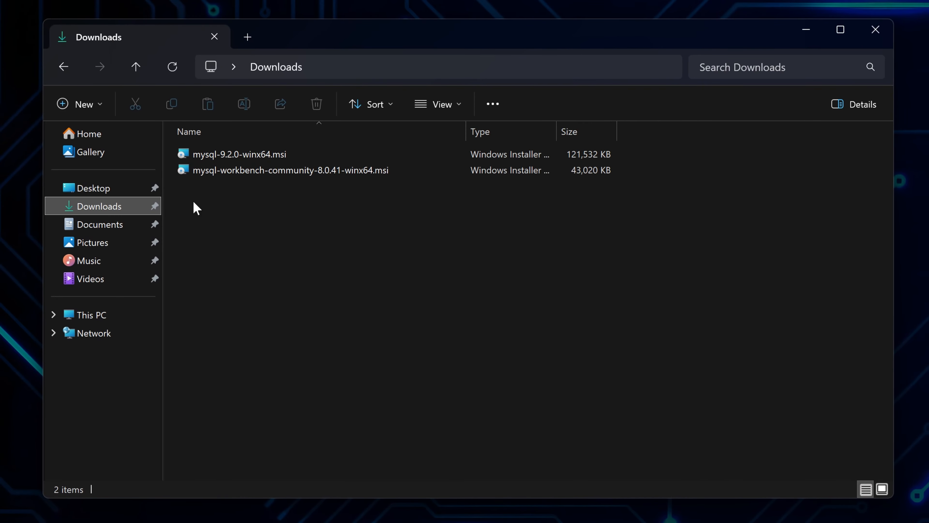
Launch the Workbench MSI installer and keep the default install folder
{"action": "left_click", "coordinate": [240, 174]}
{"action": "left_click", "coordinate": [241, 174]}
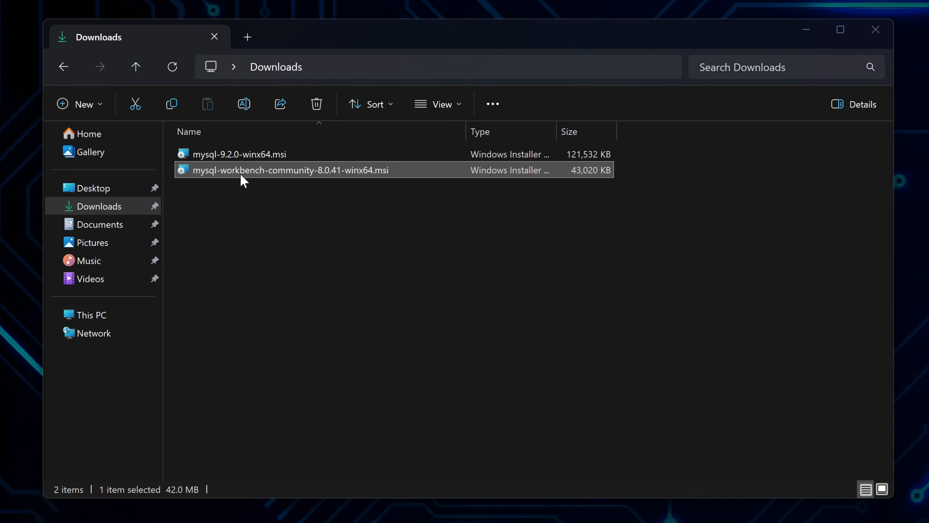
{"action": "left_click", "coordinate": [878, 30]}
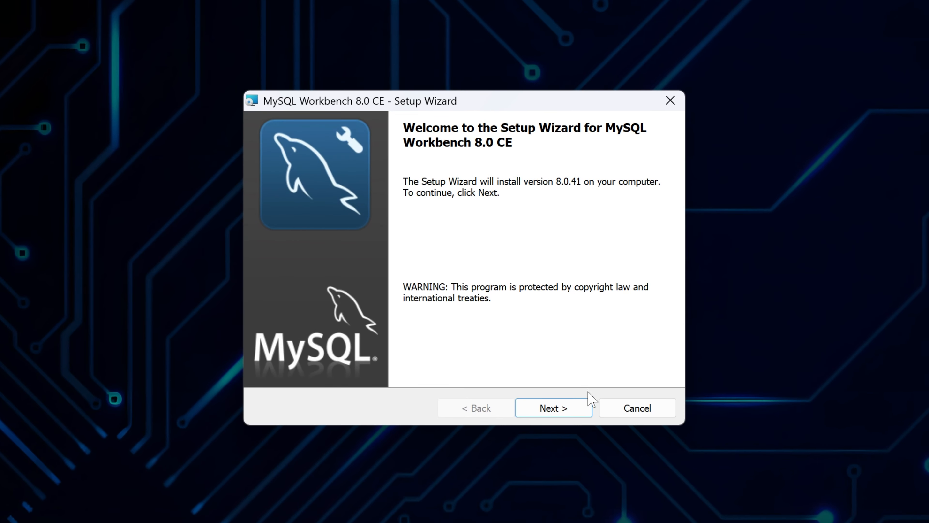
{"action": "left_click", "coordinate": [583, 409]}
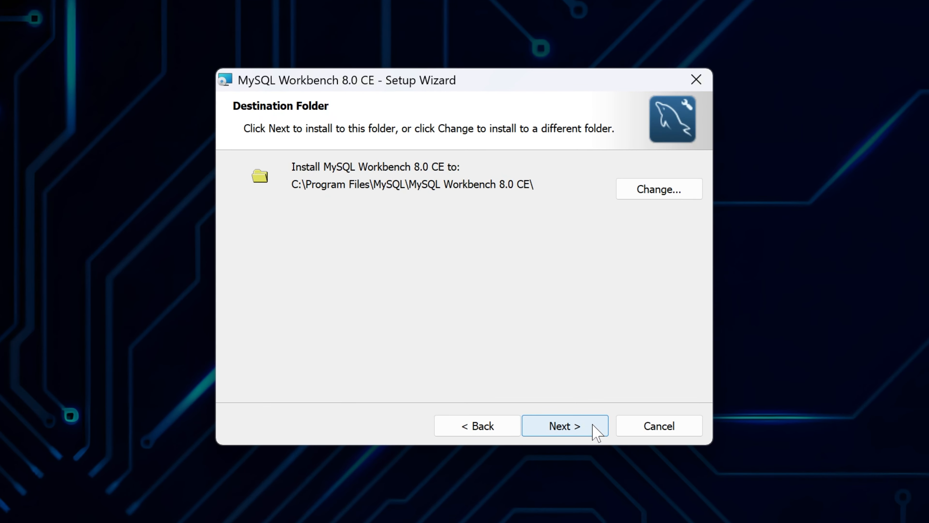
{"action": "left_click", "coordinate": [596, 432]}
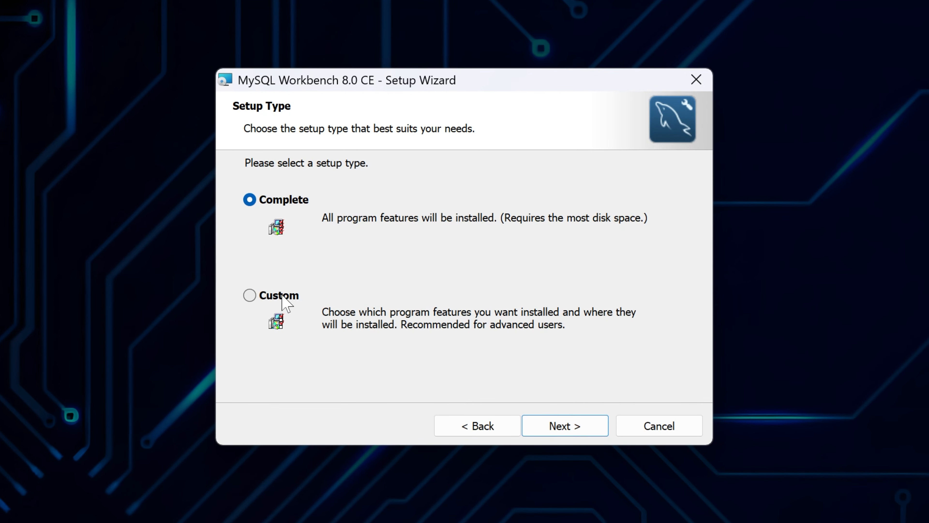
Choose the Custom setup type, install MySQL Workbench 8.0 CE, and finish to launch it
{"action": "left_click", "coordinate": [256, 294]}
{"action": "left_click", "coordinate": [594, 431]}
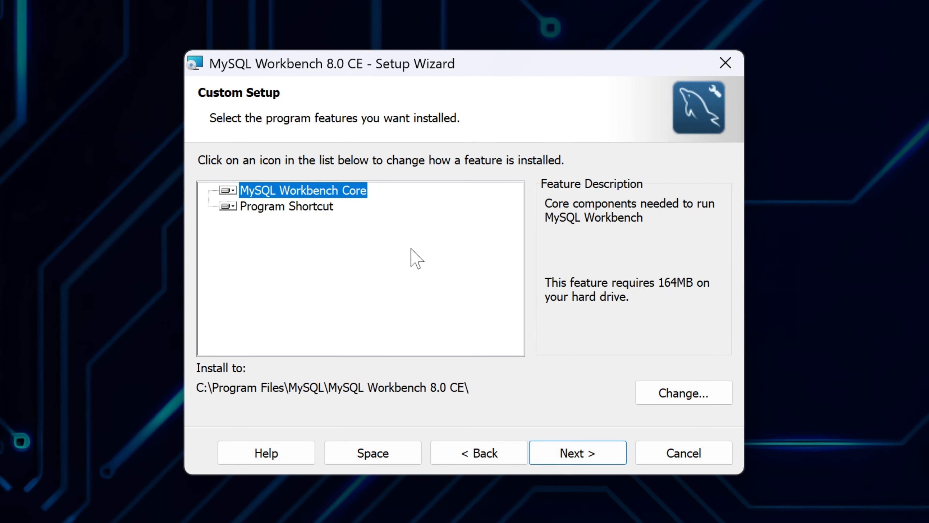
{"action": "left_click", "coordinate": [325, 205]}
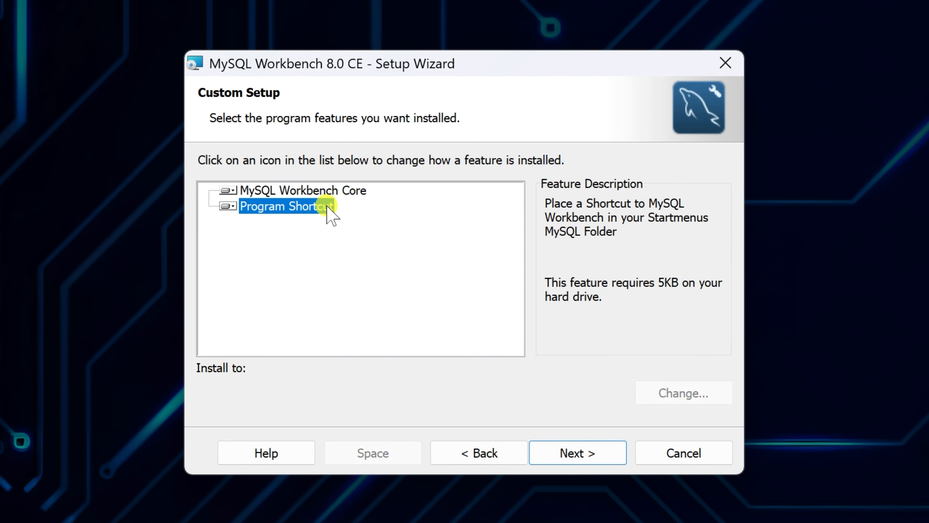
{"action": "left_click", "coordinate": [577, 453]}
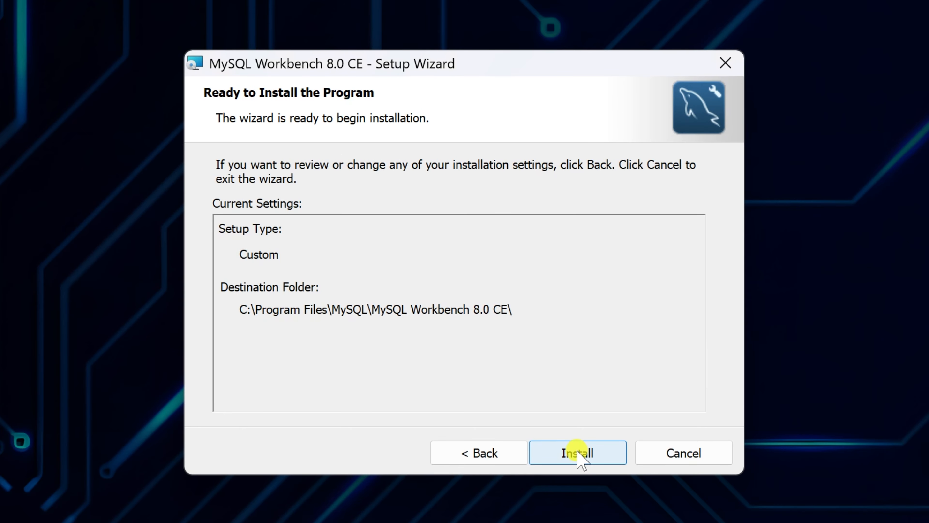
{"action": "left_click", "coordinate": [576, 453]}
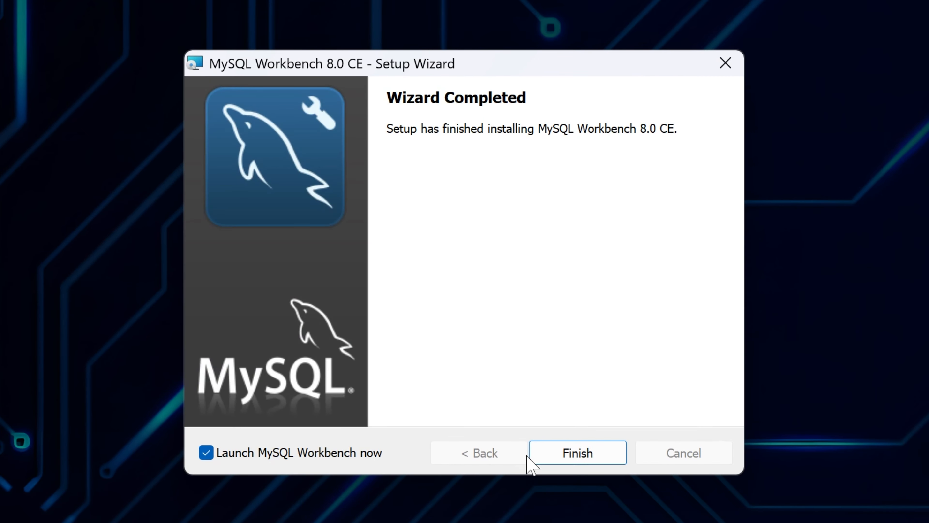
{"action": "left_click", "coordinate": [559, 454]}
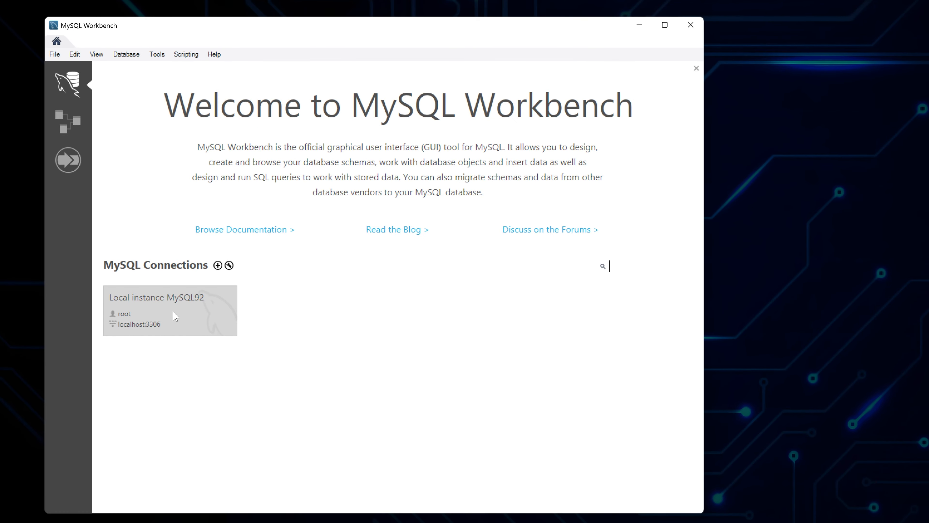
Connect to the Local instance MySQL92 tile by entering the root password
{"action": "left_click", "coordinate": [173, 312]}
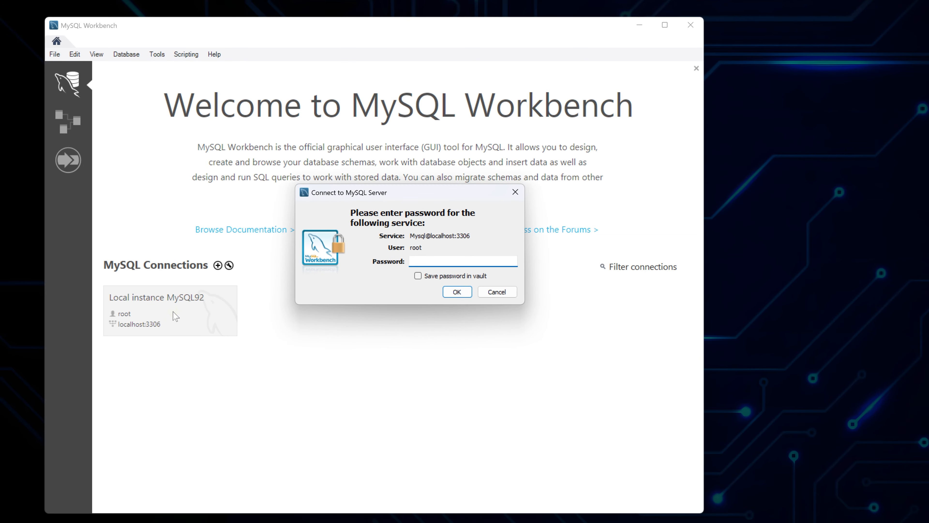
{"action": "type", "text": "*******"}
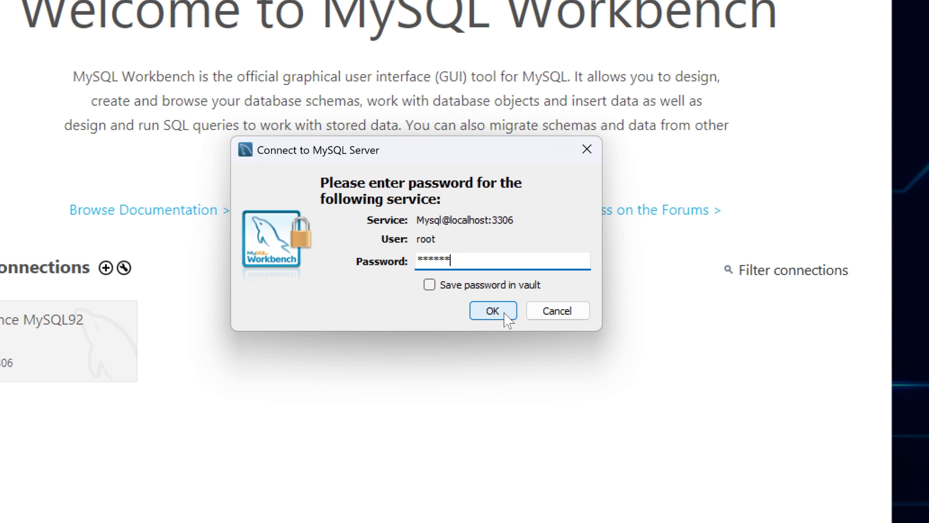
{"action": "left_click", "coordinate": [505, 313]}
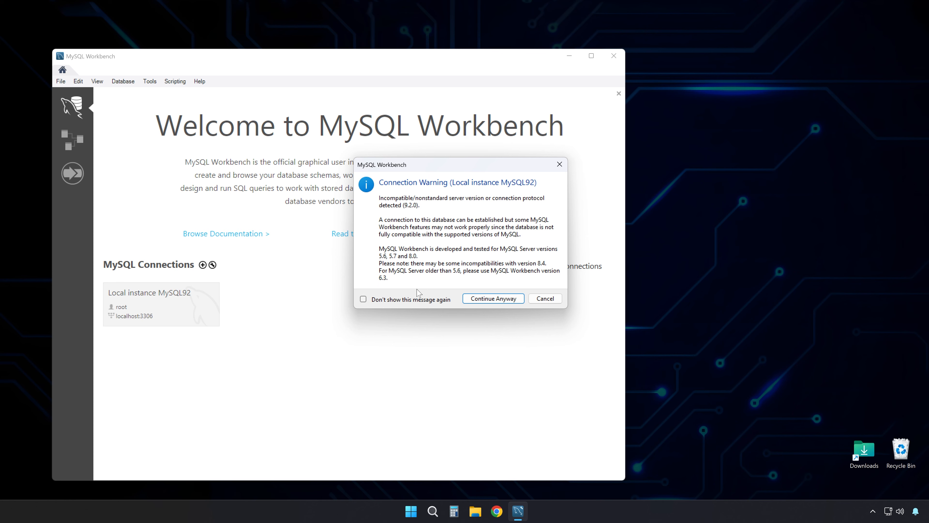
Continue past the server version 9.2.0 warning and move the Workbench window right
{"action": "left_click", "coordinate": [470, 298]}
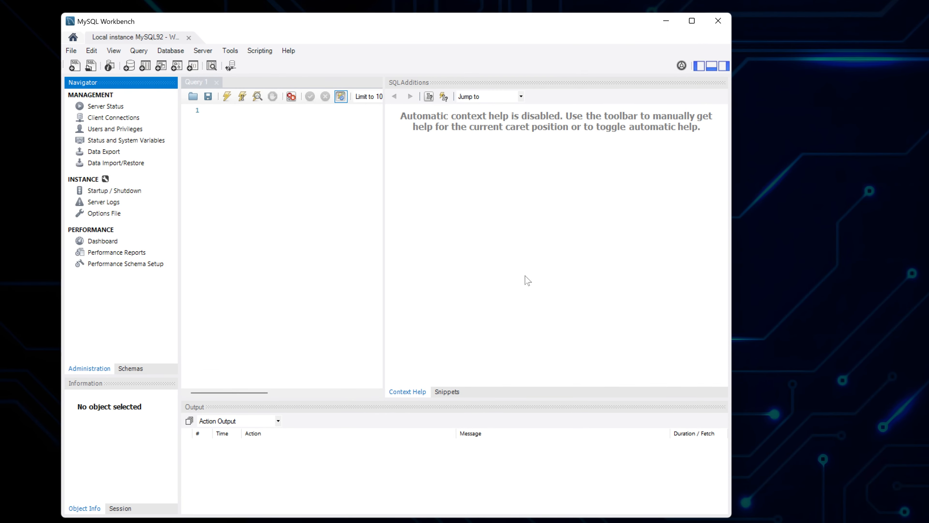
{"action": "left_click_drag", "start_coordinate": [357, 21], "coordinate": [510, 18]}
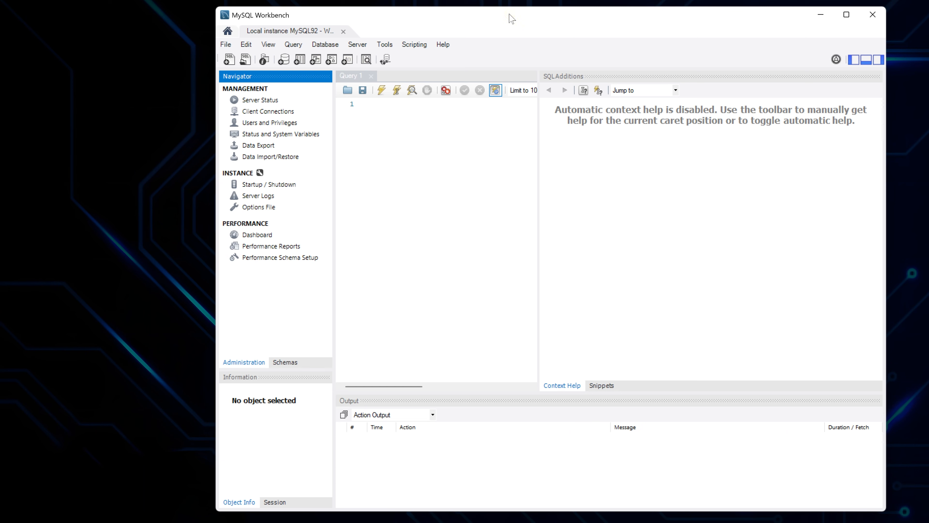